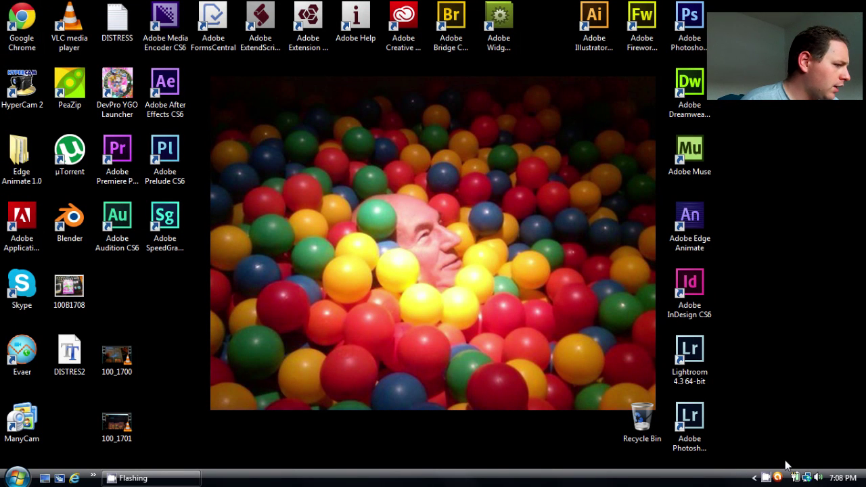
# Open HyperCam, check which devices its Record Sound from setting offers, and close the program
pyautogui.click(15, 476)
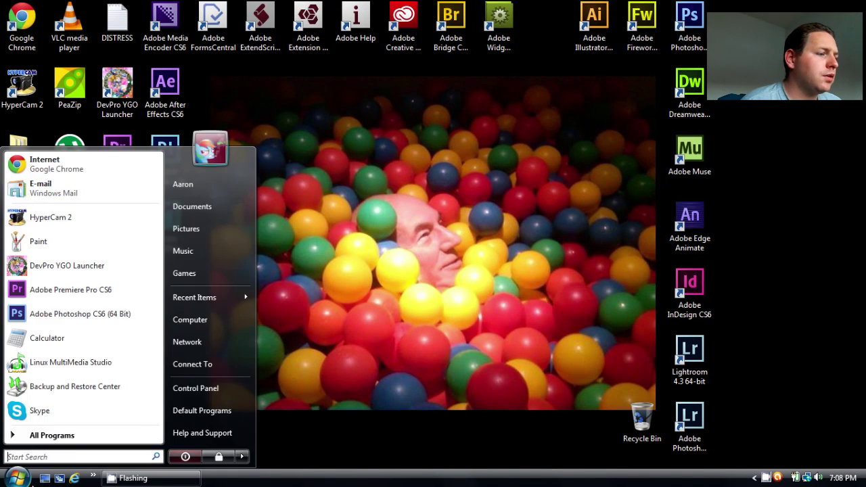
pyautogui.click(68, 214)
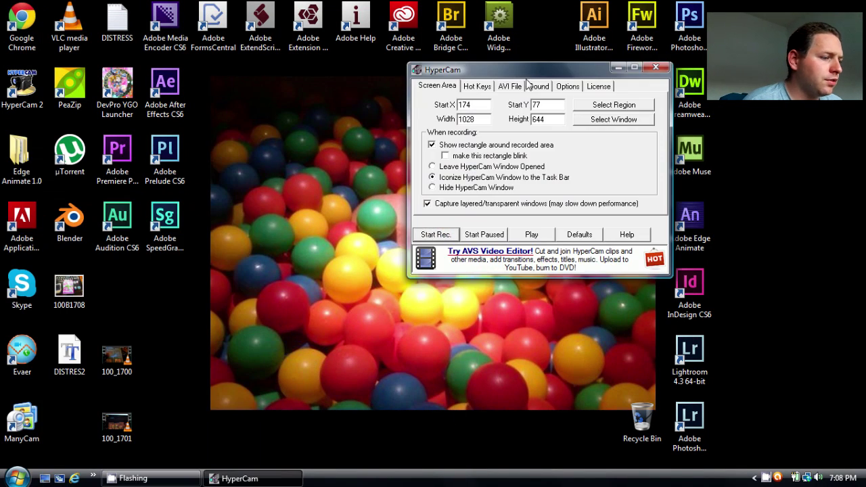
pyautogui.moveTo(529, 72); pyautogui.dragTo(490, 120)
pyautogui.click(499, 134)
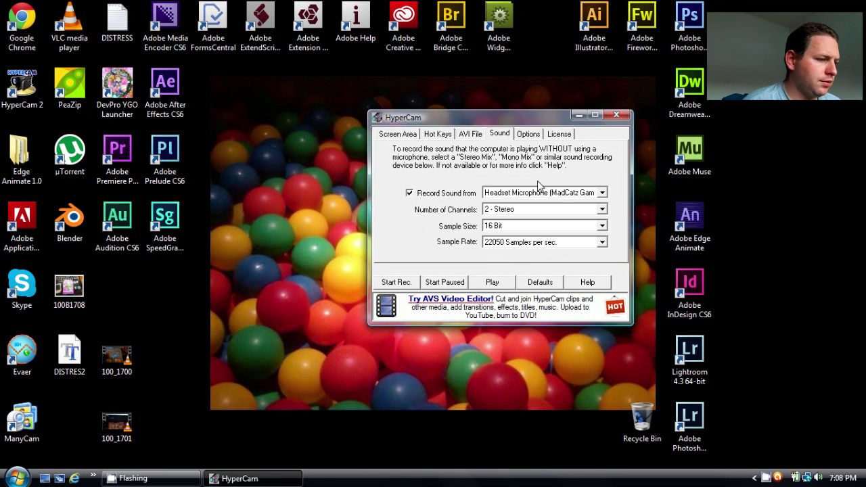
pyautogui.click(562, 193)
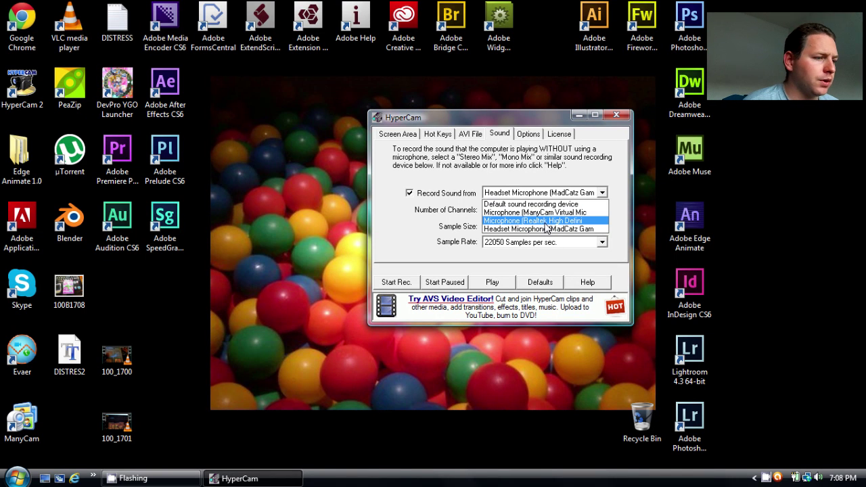
pyautogui.click(405, 241)
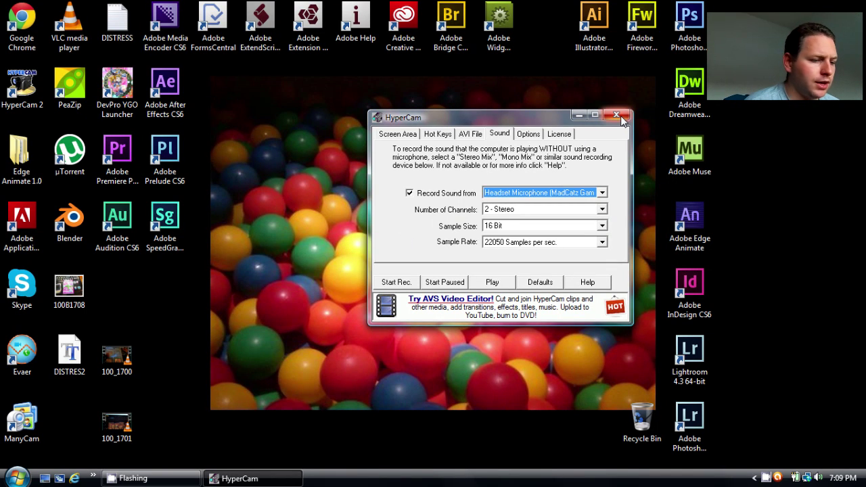
pyautogui.click(617, 115)
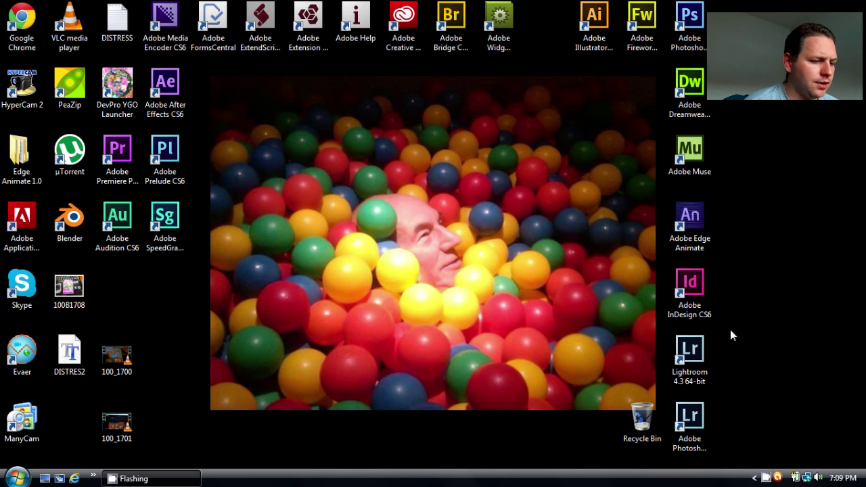
# Open the Windows recording devices list and turn on the display of disabled devices
pyautogui.rightClick(819, 478)
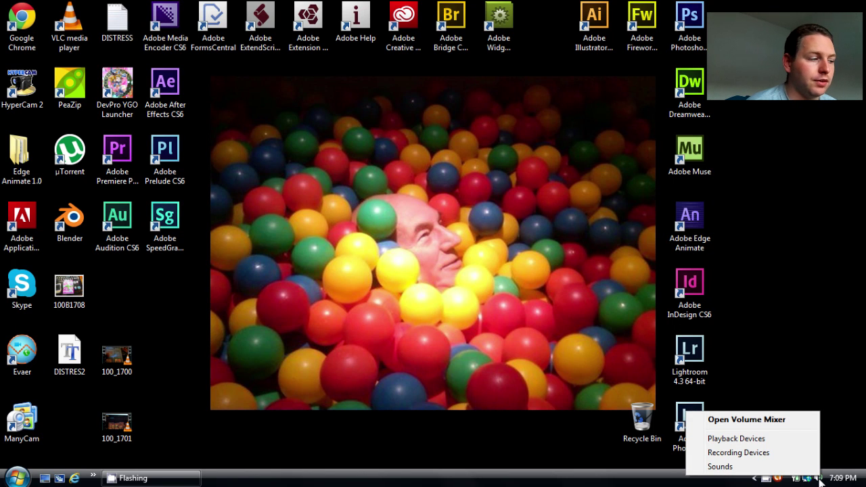
pyautogui.click(788, 453)
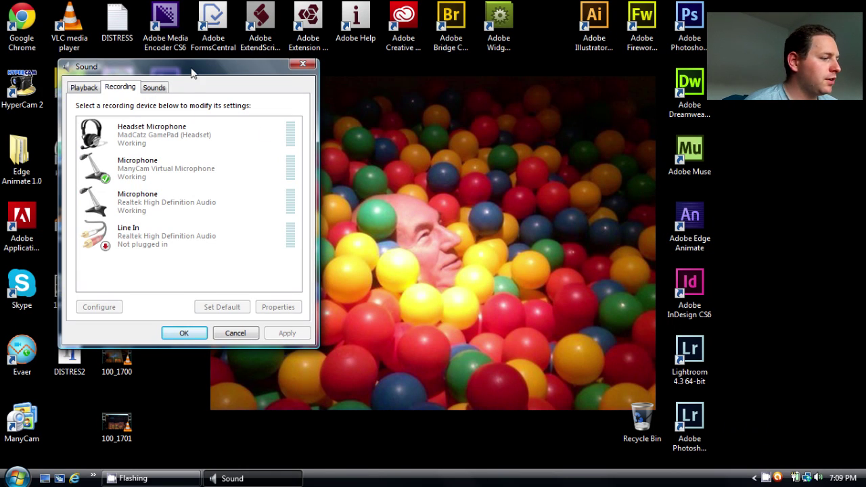
pyautogui.moveTo(193, 74); pyautogui.dragTo(233, 100)
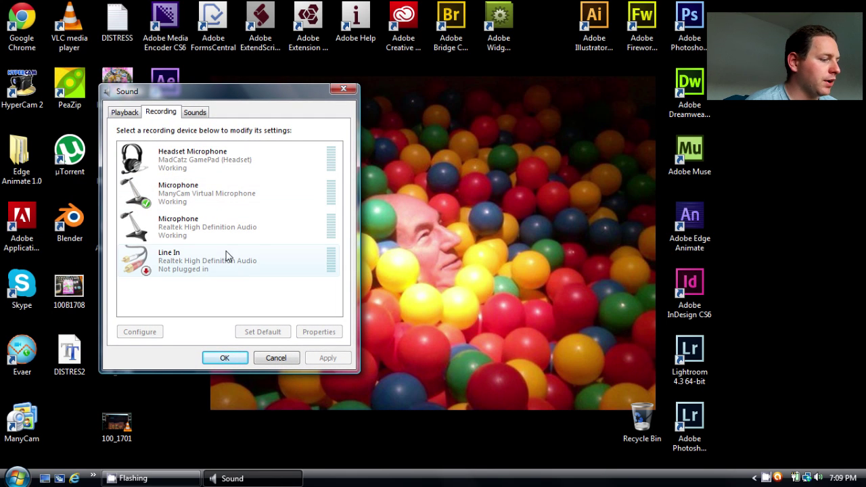
pyautogui.rightClick(240, 293)
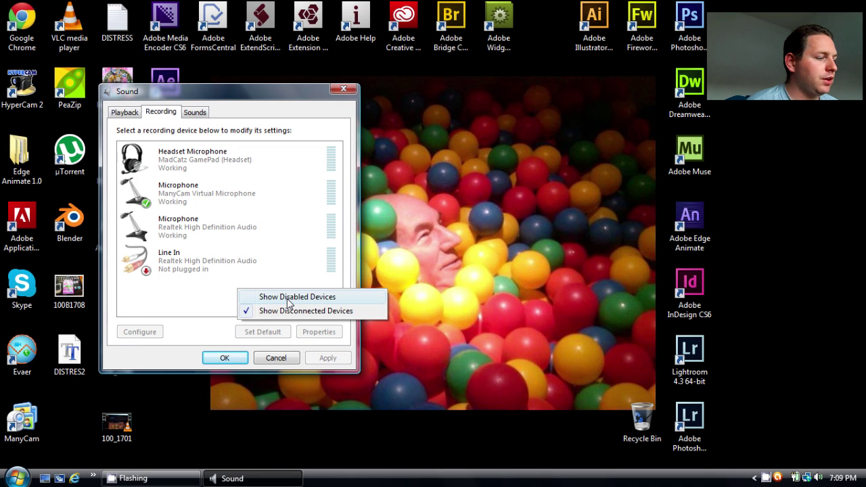
pyautogui.click(211, 302)
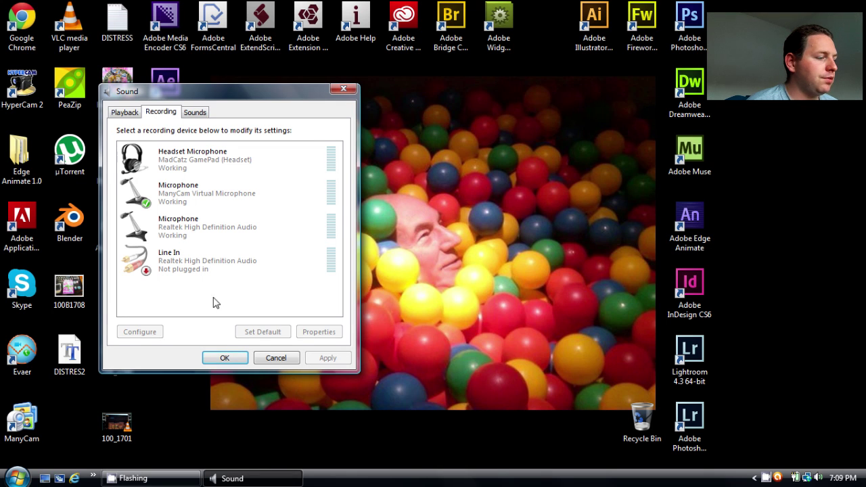
pyautogui.rightClick(222, 223)
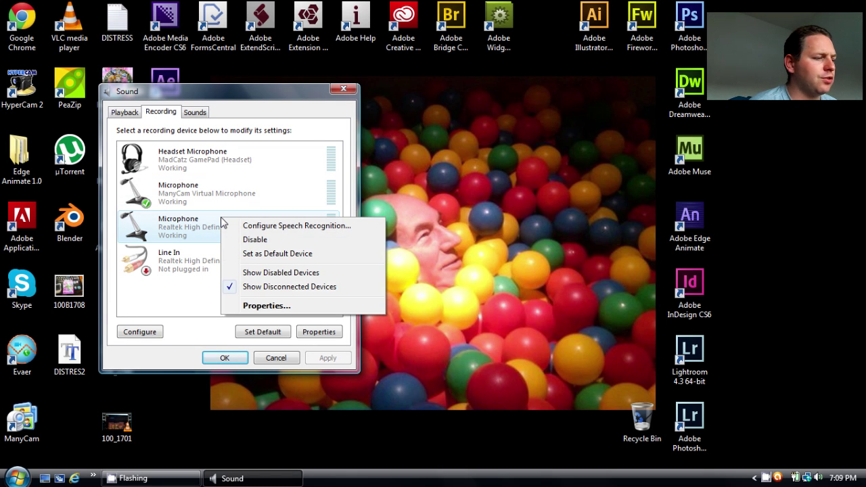
pyautogui.click(280, 273)
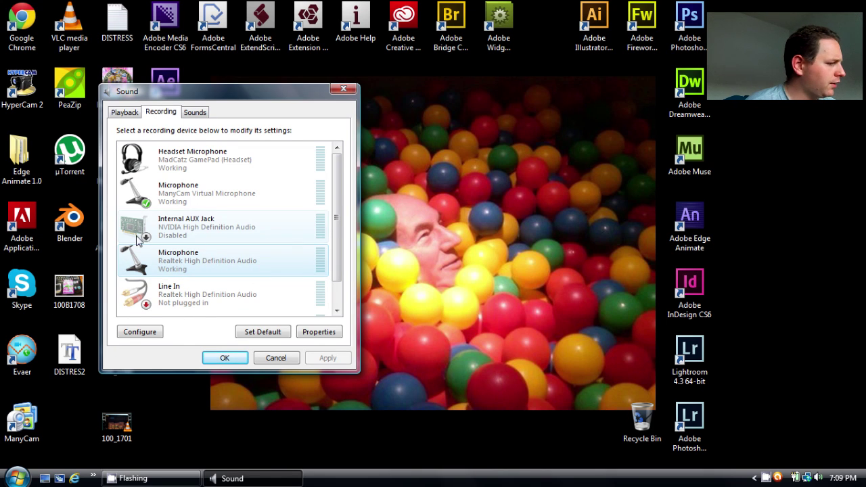
# Enable the Realtek Stereo Mix recording device and hide disabled devices from the list again
pyautogui.moveTo(338, 190); pyautogui.dragTo(343, 228)
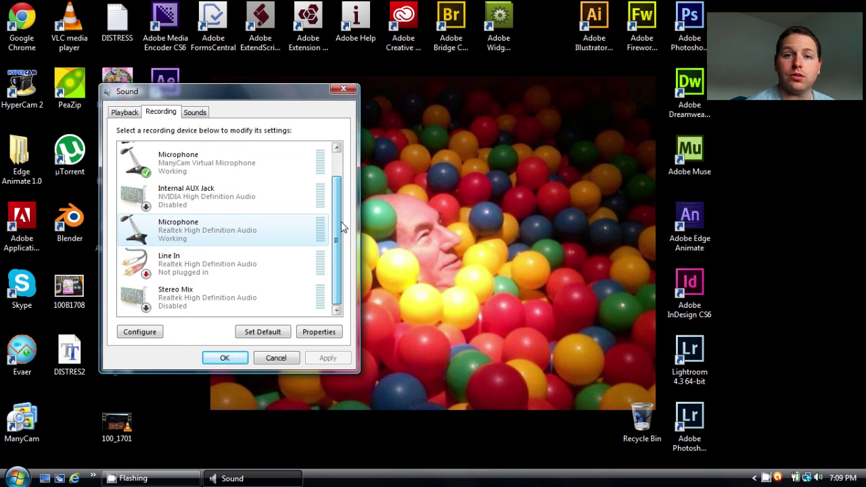
pyautogui.click(207, 304)
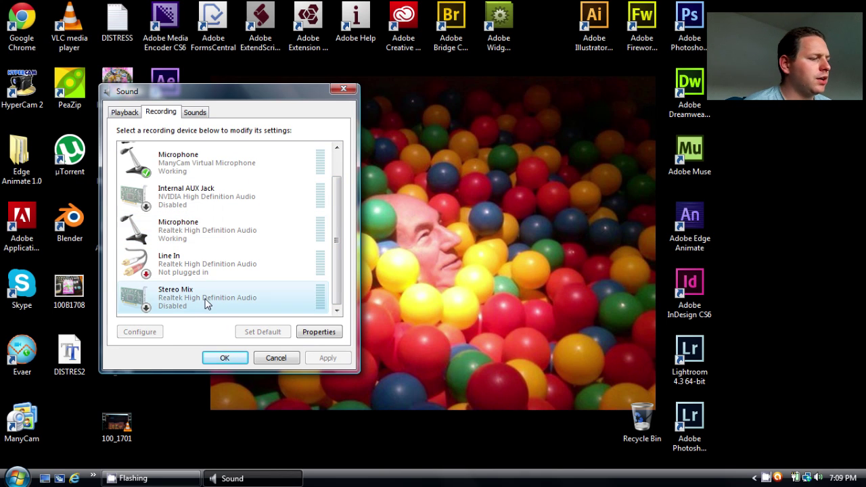
pyautogui.rightClick(207, 300)
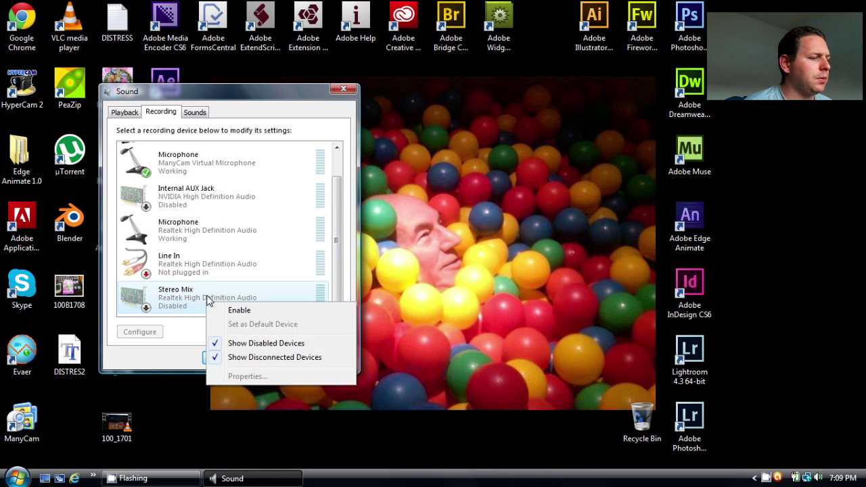
pyautogui.click(238, 311)
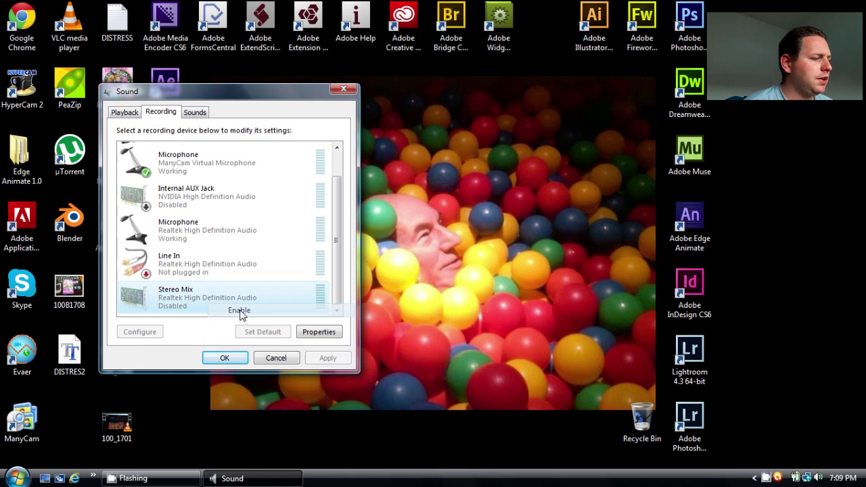
pyautogui.rightClick(207, 234)
pyautogui.click(263, 288)
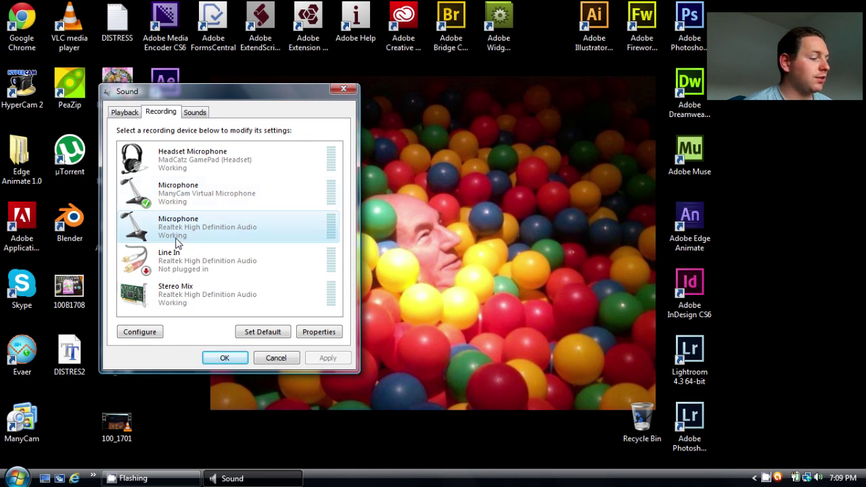
# Raise the recording level slightly in the Stereo Mix device's properties
pyautogui.click(217, 297)
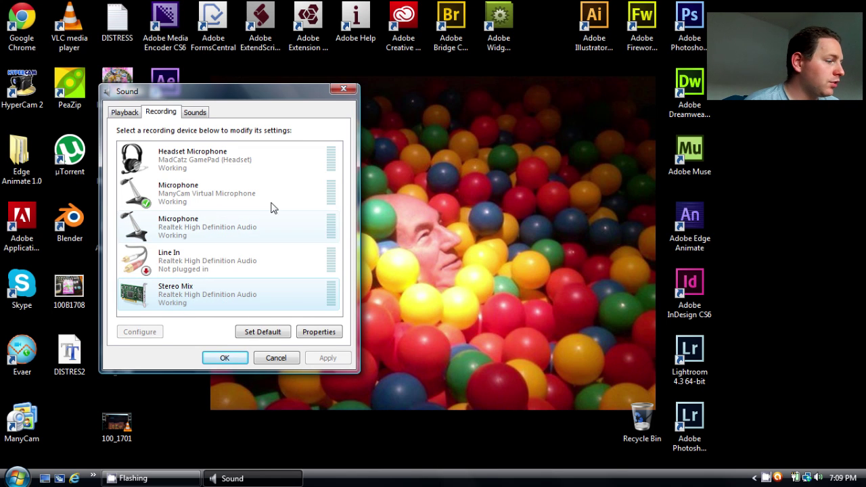
pyautogui.click(312, 332)
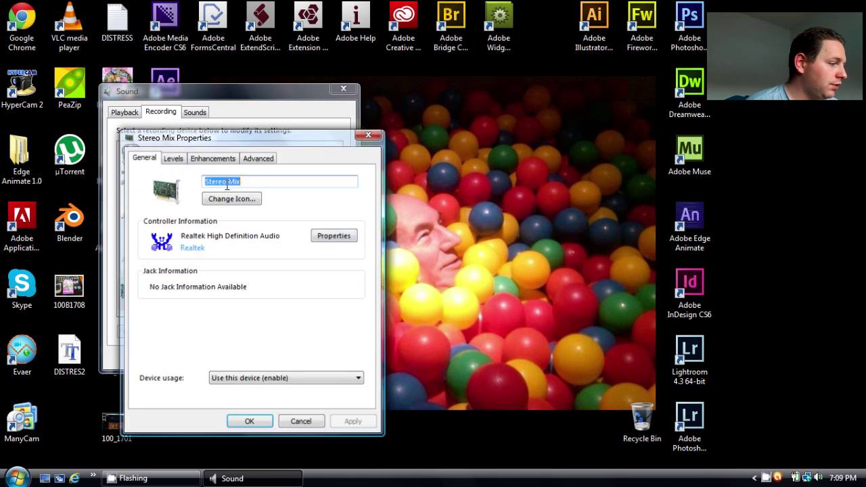
pyautogui.click(172, 159)
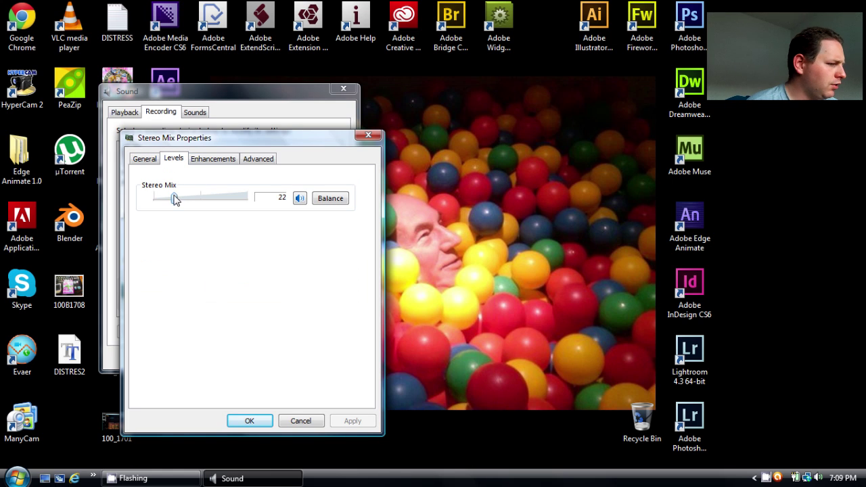
pyautogui.moveTo(174, 198); pyautogui.dragTo(185, 200)
# Examine Stereo Mix's enhancements, default format choices and general settings, and accept the properties
pyautogui.click(203, 163)
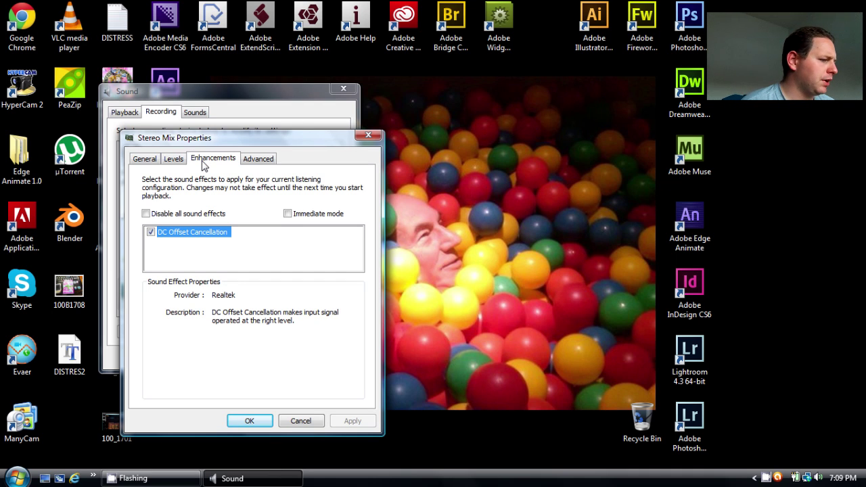
pyautogui.click(261, 161)
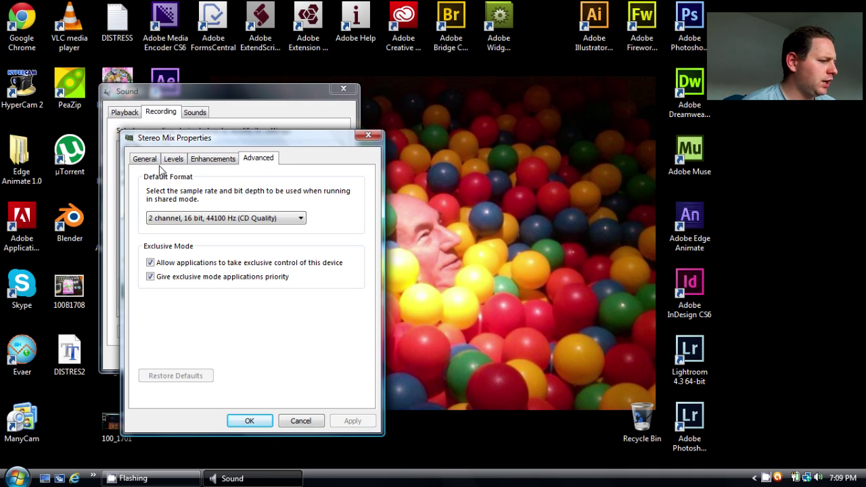
pyautogui.click(247, 222)
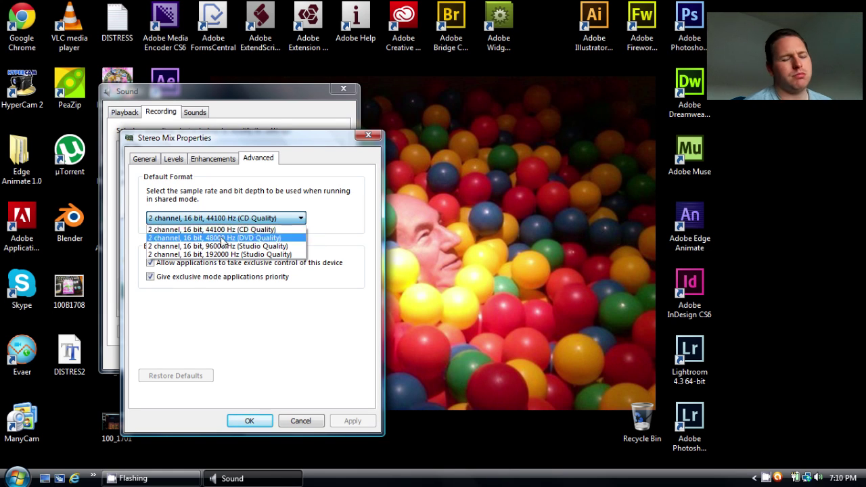
pyautogui.click(290, 216)
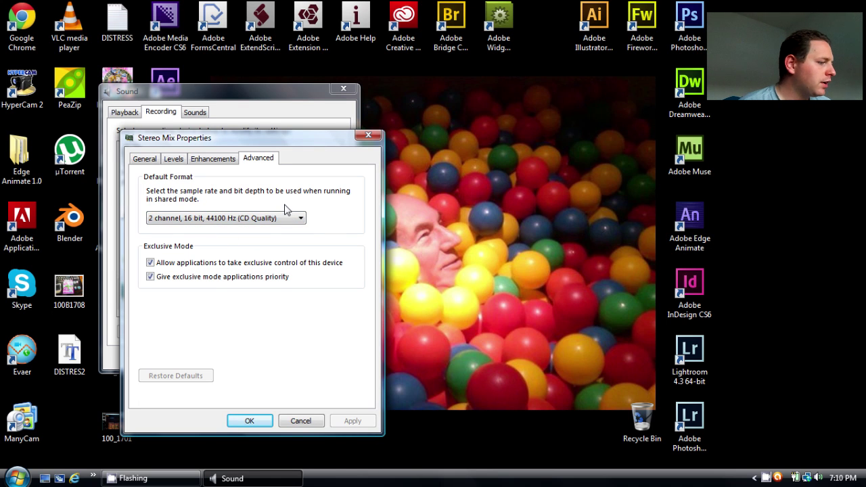
pyautogui.click(154, 161)
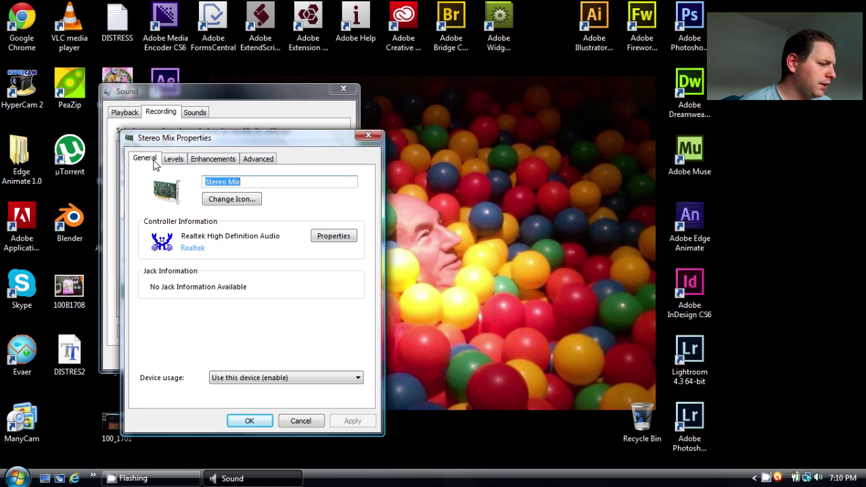
pyautogui.click(267, 423)
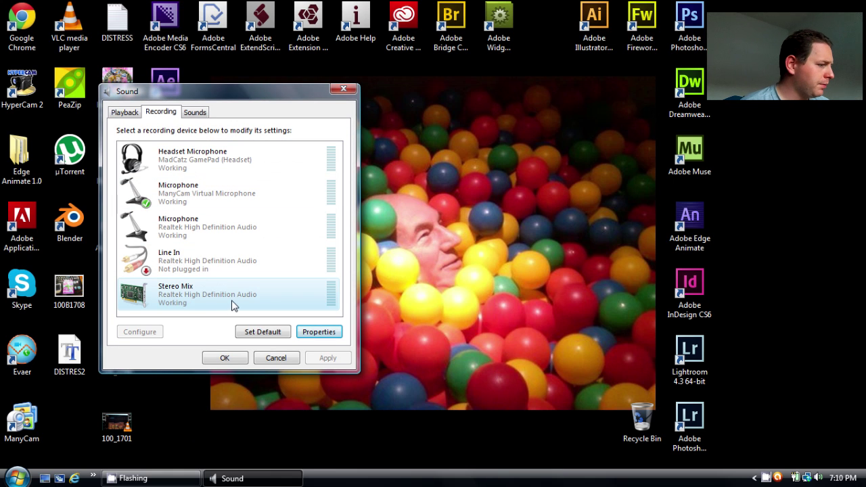
# Switch to HyperCam, set it to record sound from Stereo Mix (Realtek High Definition), and close it
pyautogui.click(16, 478)
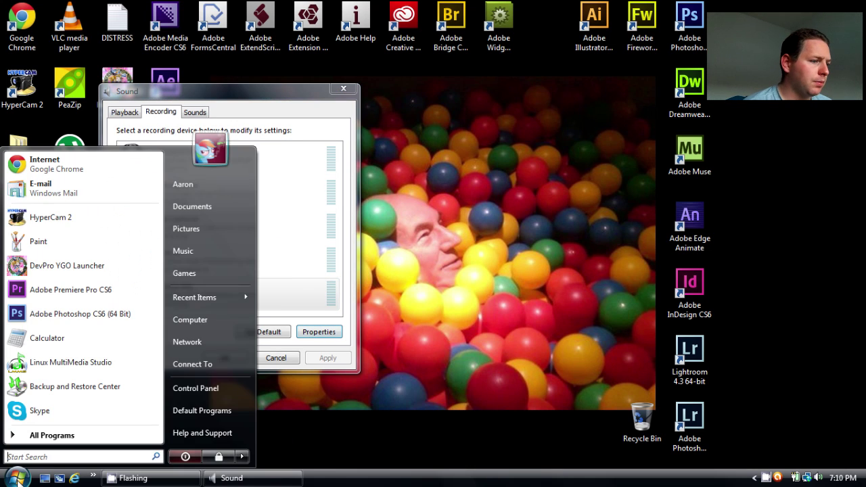
pyautogui.click(52, 212)
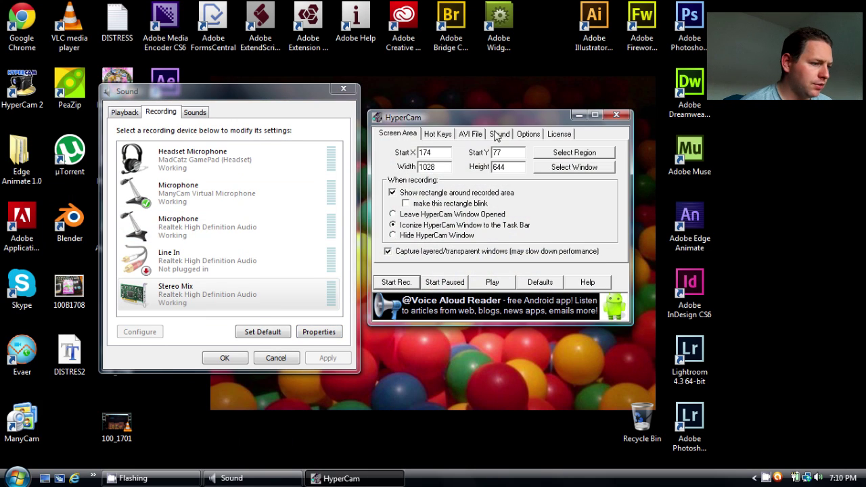
pyautogui.click(499, 137)
pyautogui.click(523, 193)
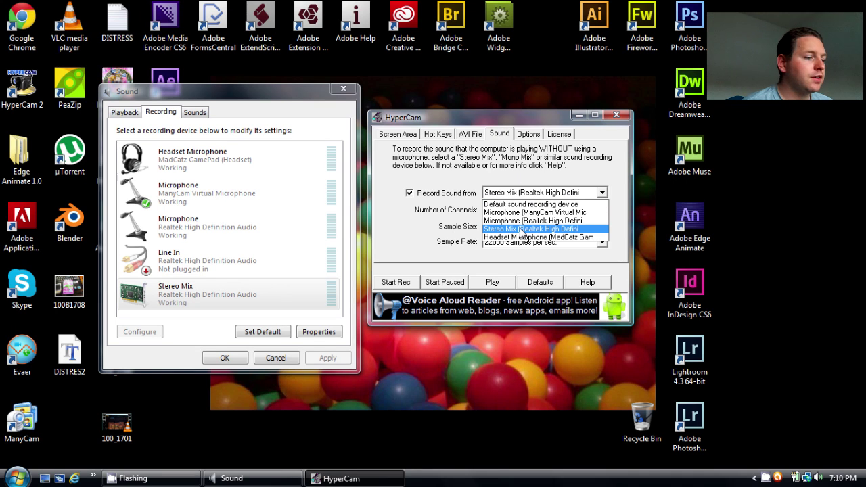
pyautogui.click(521, 232)
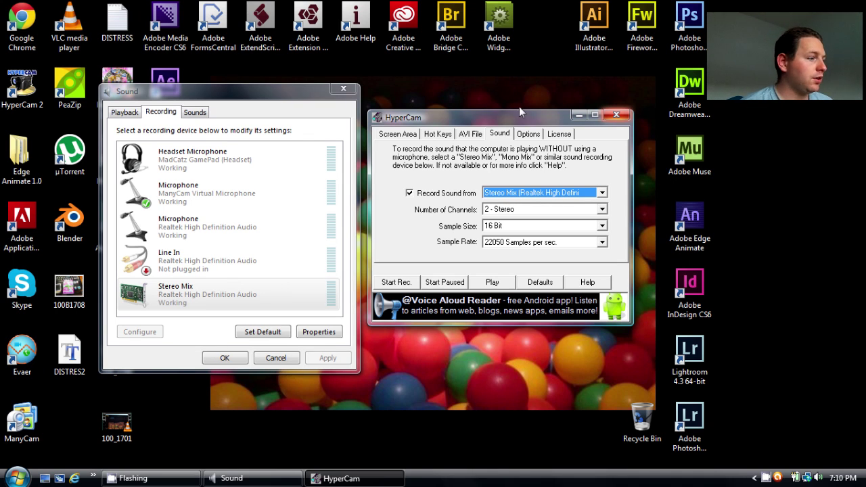
pyautogui.click(617, 115)
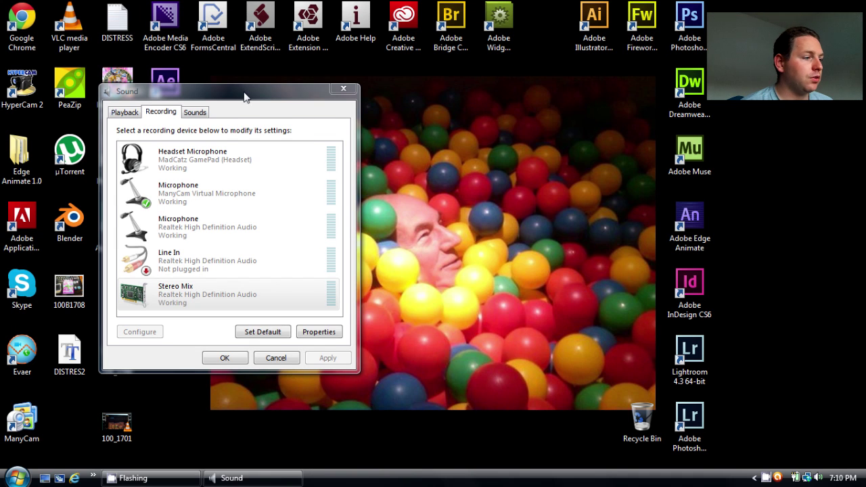
# In the Realtek Speakers playback properties, set the Microphone level to 88 and raise the Line In level to a similar height
pyautogui.moveTo(246, 97); pyautogui.dragTo(443, 86)
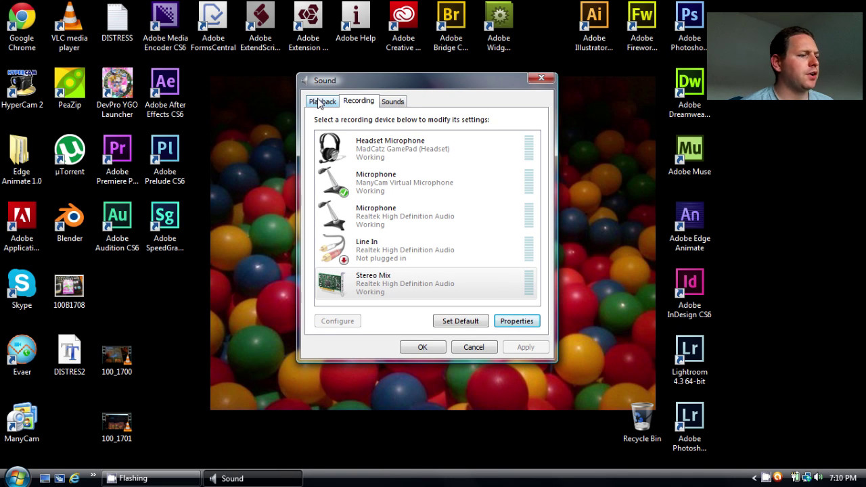
pyautogui.click(322, 102)
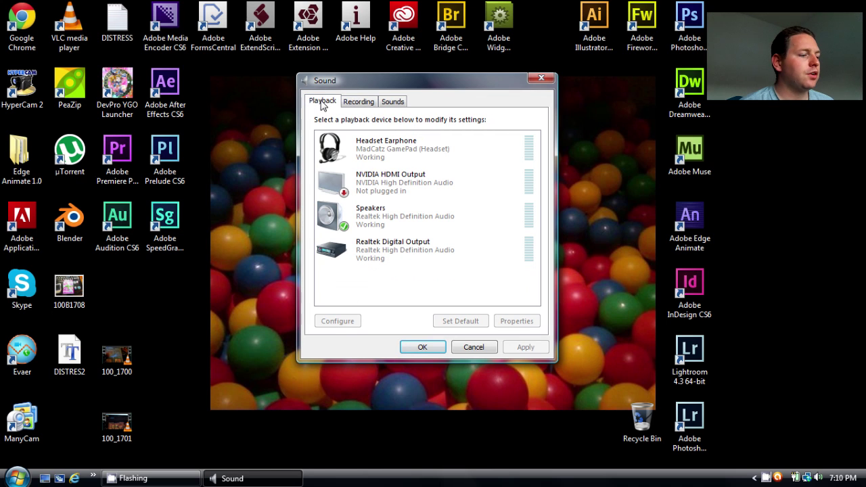
pyautogui.rightClick(411, 222)
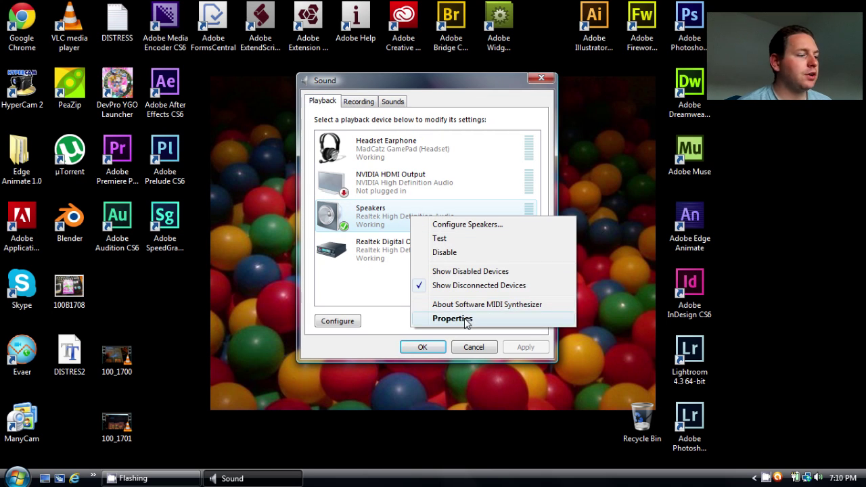
pyautogui.click(467, 320)
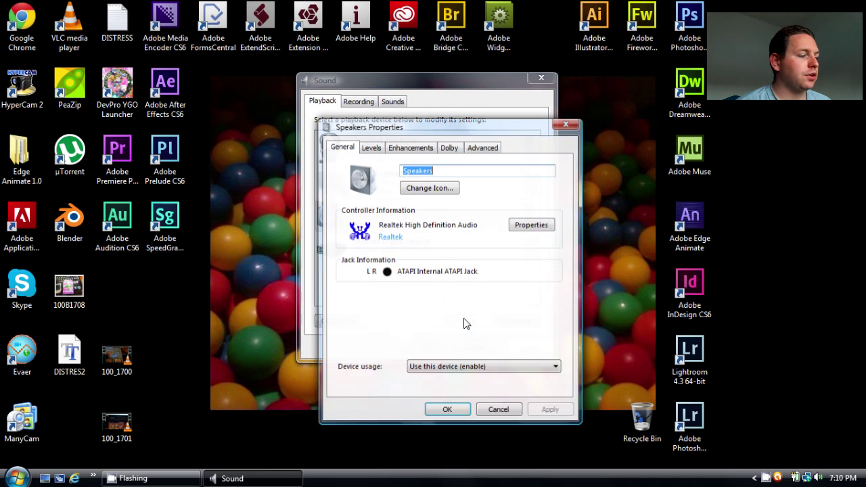
pyautogui.click(378, 152)
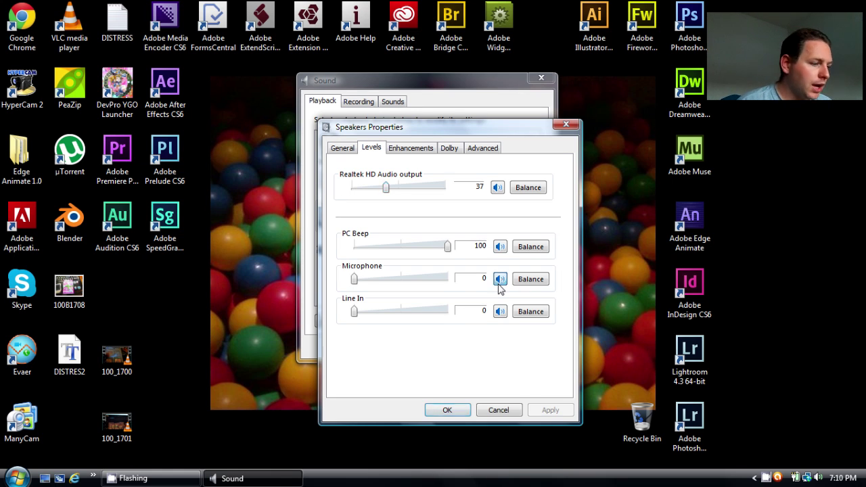
pyautogui.click(500, 287)
pyautogui.moveTo(354, 280); pyautogui.dragTo(436, 284)
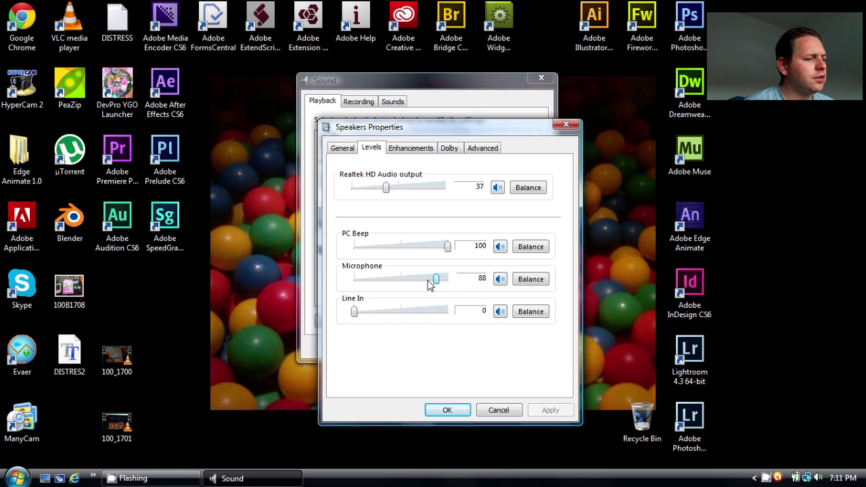
pyautogui.moveTo(357, 321); pyautogui.dragTo(439, 321)
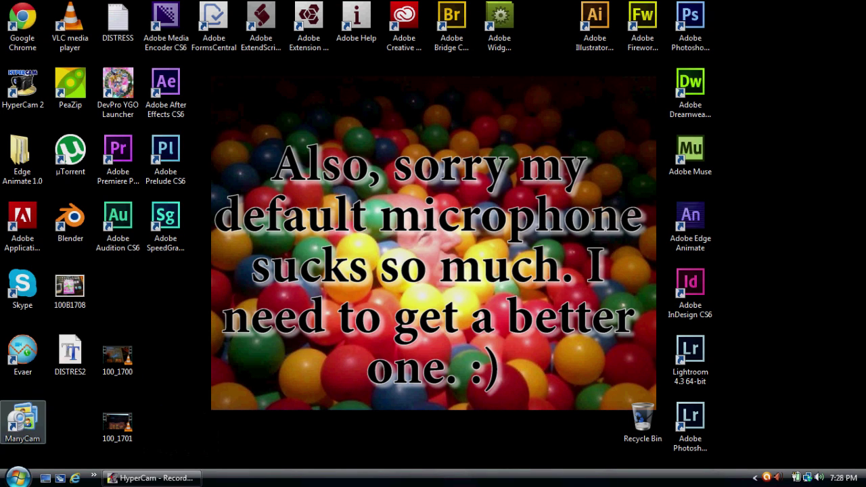
# Switch to YGOPRO, lower its sound volume to about a fifth of the range, and close the game
pyautogui.click(17, 478)
pyautogui.press('Escape')
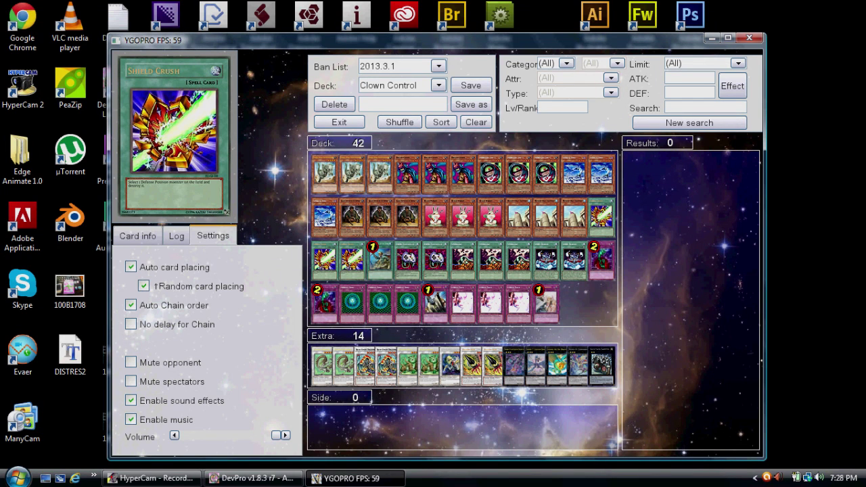
pyautogui.moveTo(276, 436); pyautogui.dragTo(202, 436)
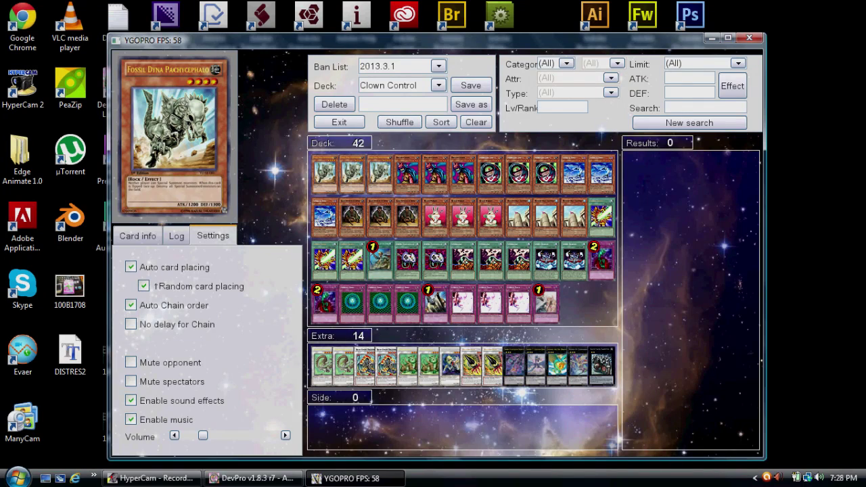
pyautogui.hotkey('alt', 'F4')
pyautogui.press('F2')
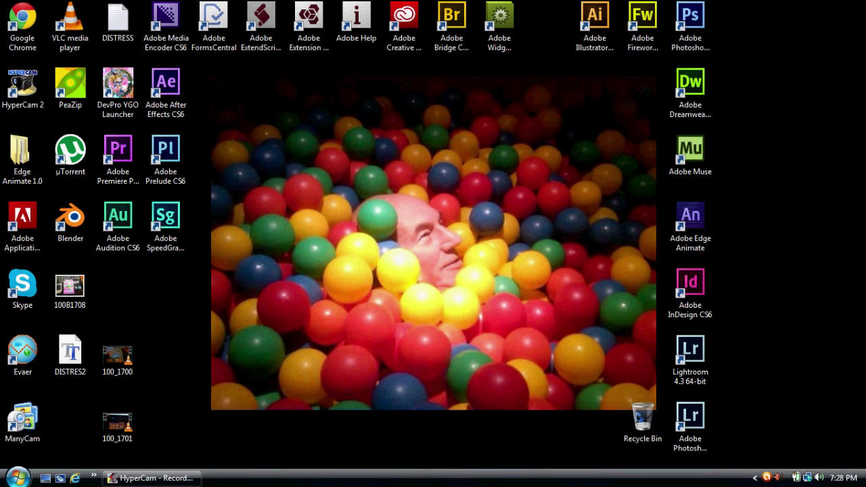
# Reopen the Windows sound settings and bring up the volume levels of the Realtek Speakers playback device
pyautogui.rightClick(818, 478)
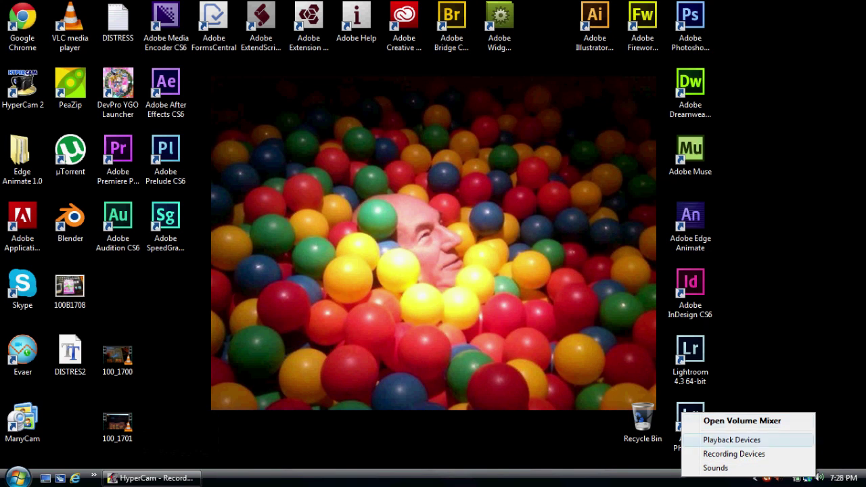
pyautogui.click(734, 454)
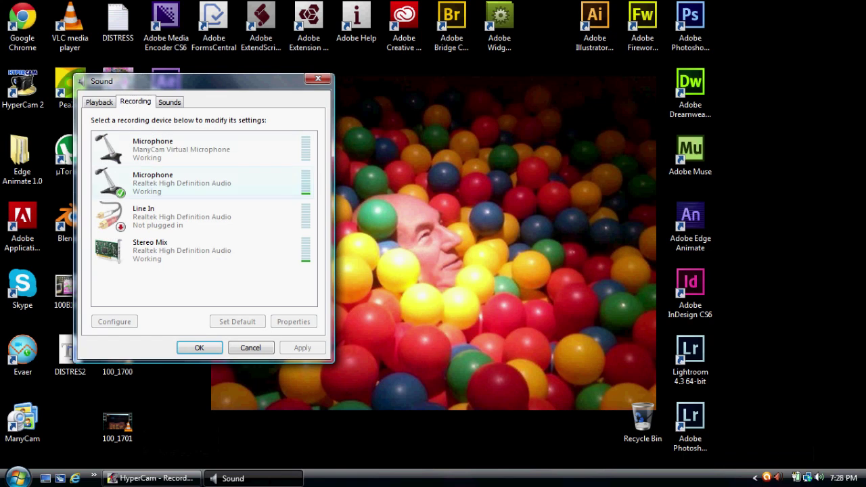
pyautogui.hotkey('ctrl', 'shift', 'Tab')
pyautogui.moveTo(203, 80); pyautogui.dragTo(312, 84)
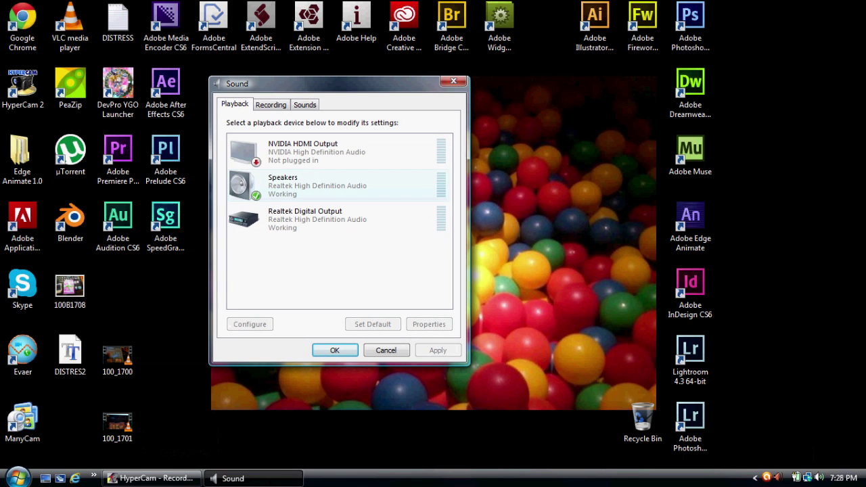
pyautogui.rightClick(333, 193)
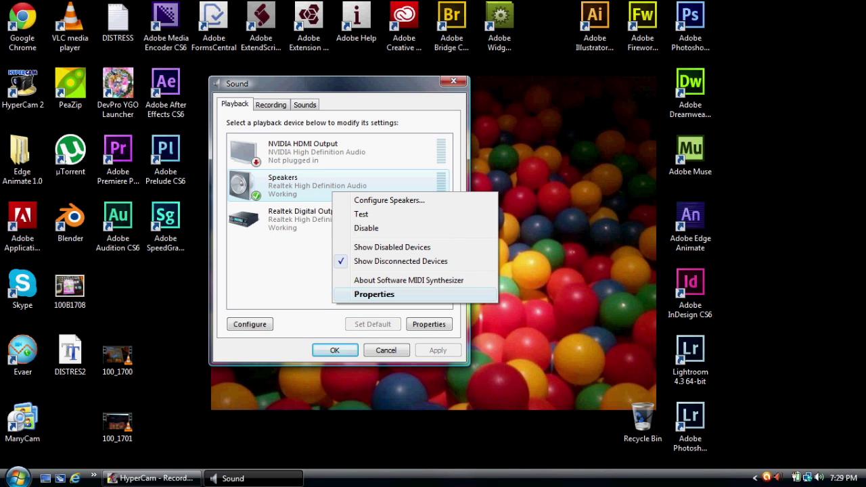
pyautogui.press('Return')
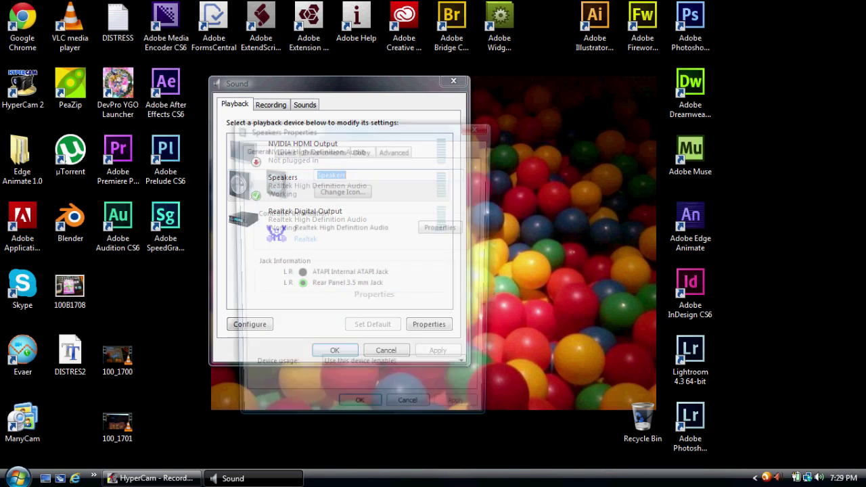
pyautogui.hotkey('ctrl', 'Tab')
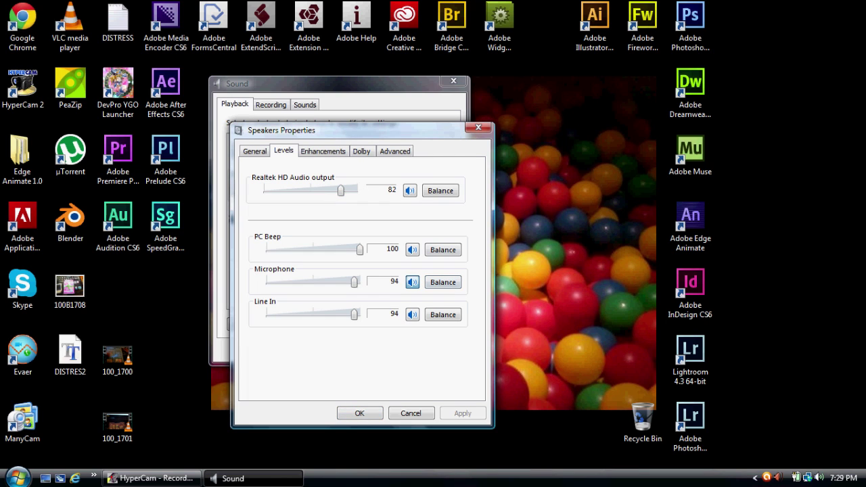
# Toggle the Microphone mute in the Speakers levels off and on, placing the properties window beside the Sound window
pyautogui.press('space')
pyautogui.moveTo(304, 130); pyautogui.dragTo(544, 78)
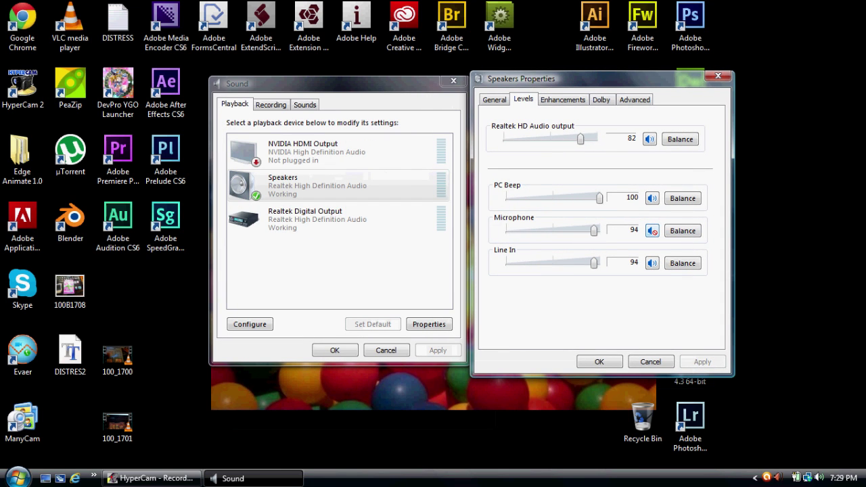
pyautogui.press('space')
pyautogui.press('space')
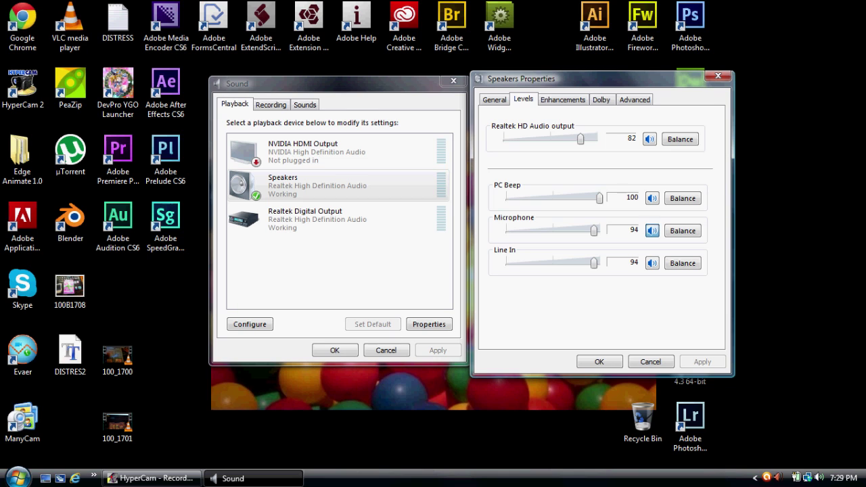